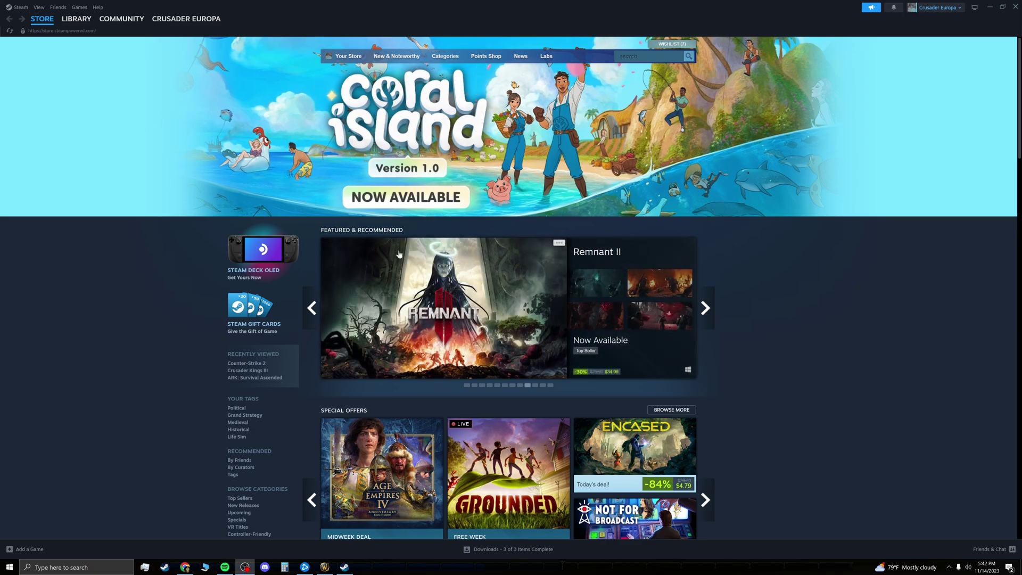
# Step: Open the Library and select Crusader Kings III [1.10.2] in the sidebar game list
pyautogui.moveTo(399, 254)
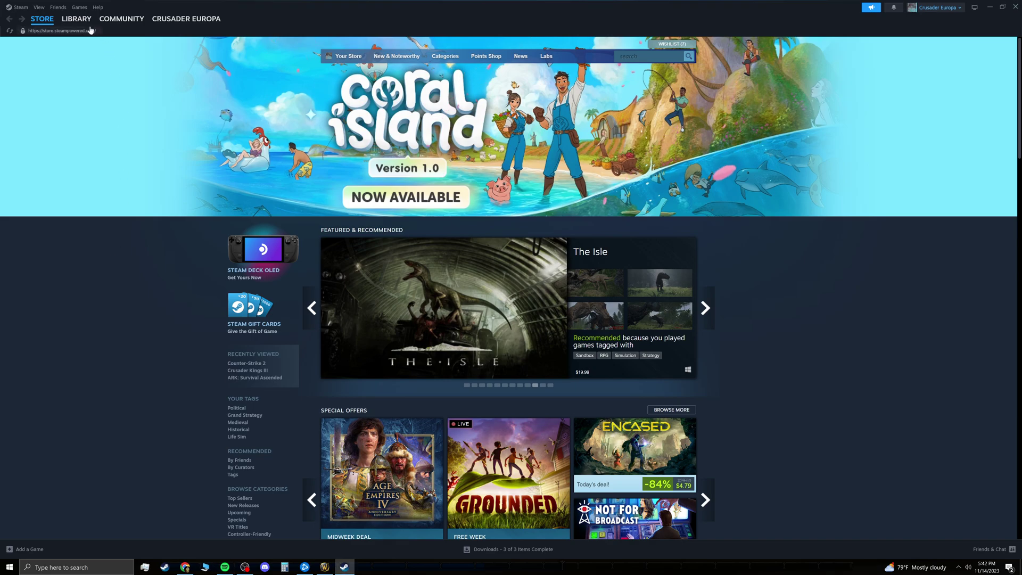
pyautogui.moveTo(83, 22)
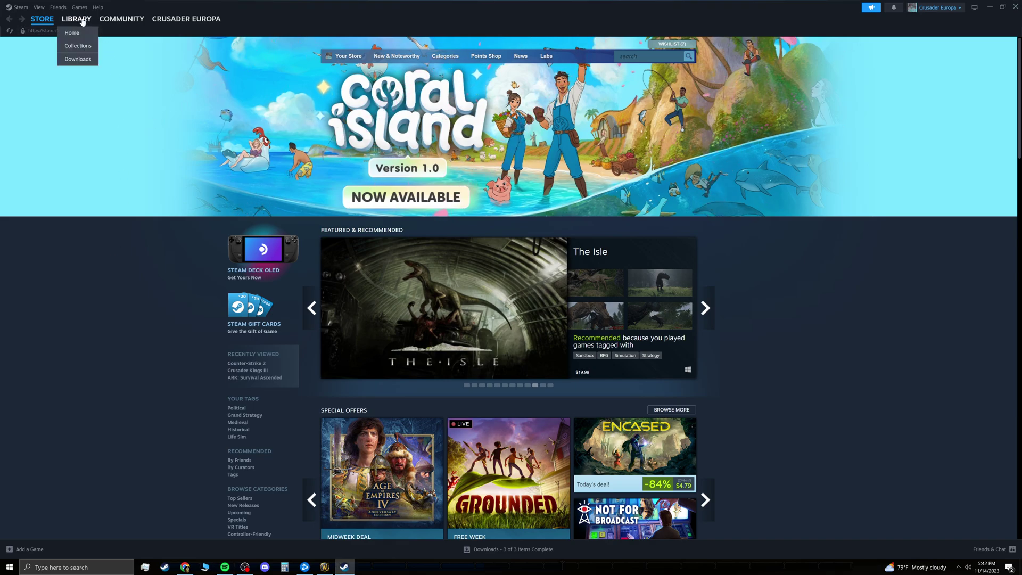
pyautogui.click(83, 21)
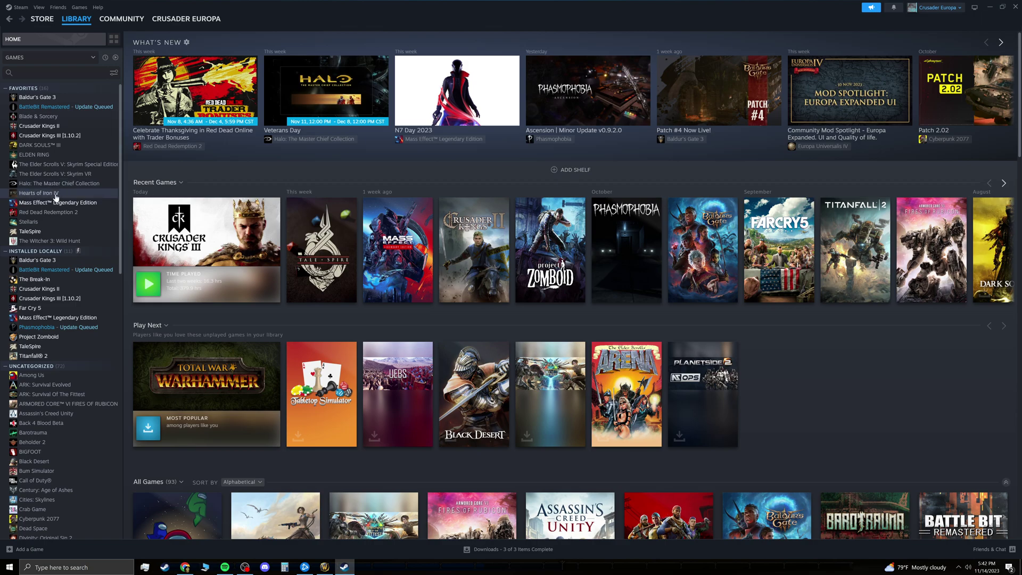
pyautogui.click(71, 137)
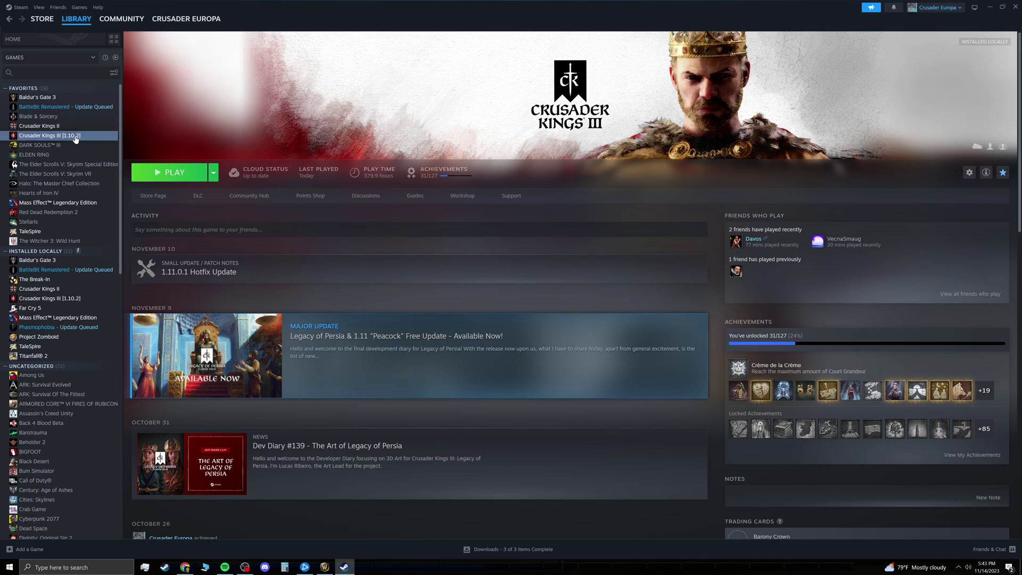
# Step: Open Properties from Crusader Kings III's context menu in the library sidebar
pyautogui.rightClick(76, 139)
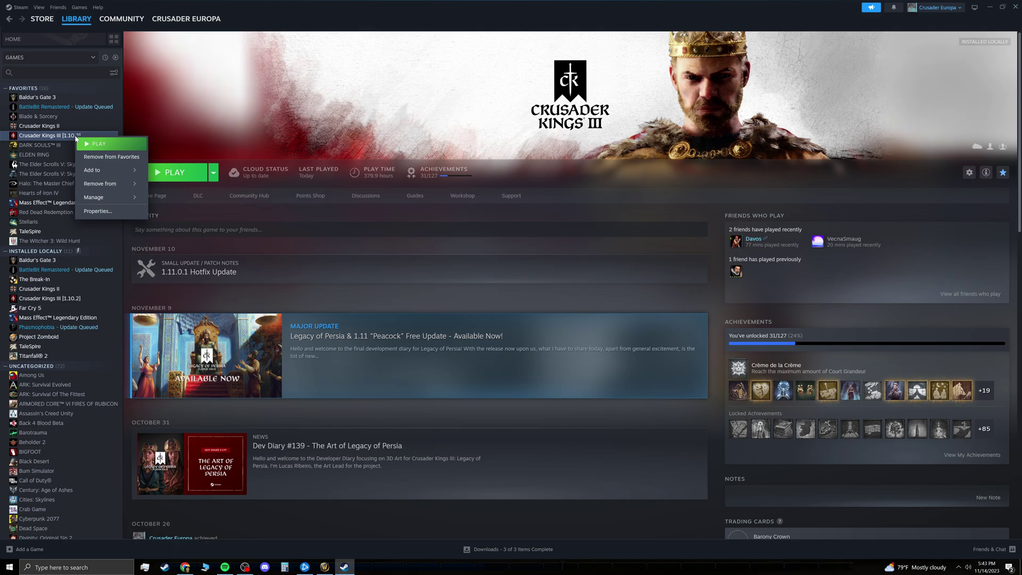
pyautogui.moveTo(109, 203)
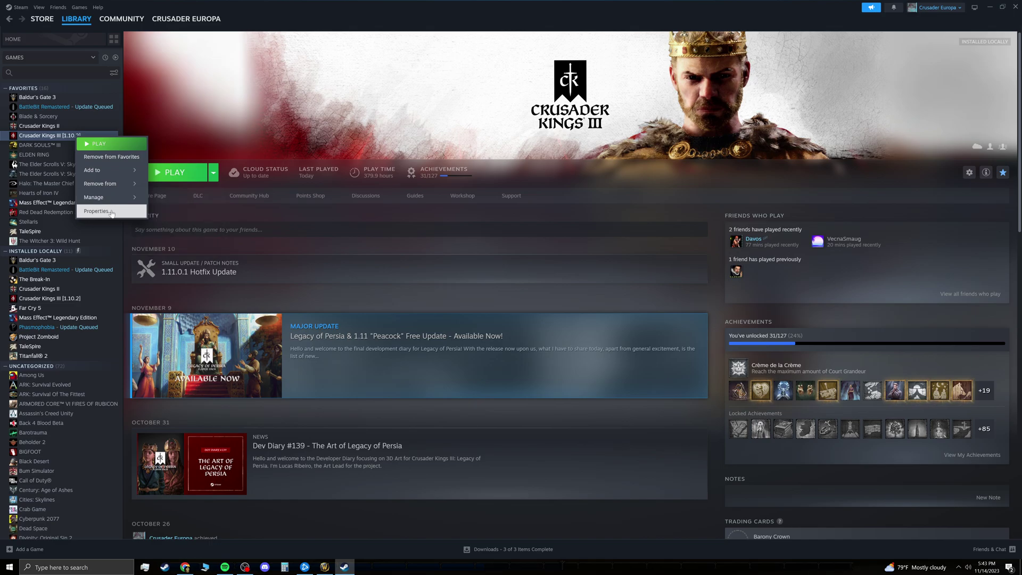
pyautogui.click(112, 211)
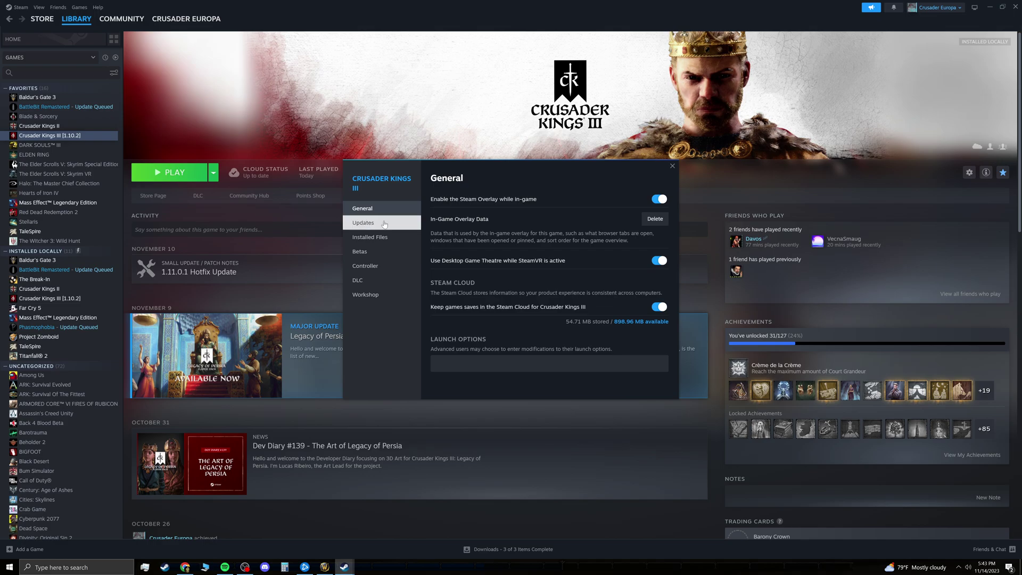
# Step: Go to the Updates section, then the Betas page of the Properties dialog
pyautogui.click(372, 228)
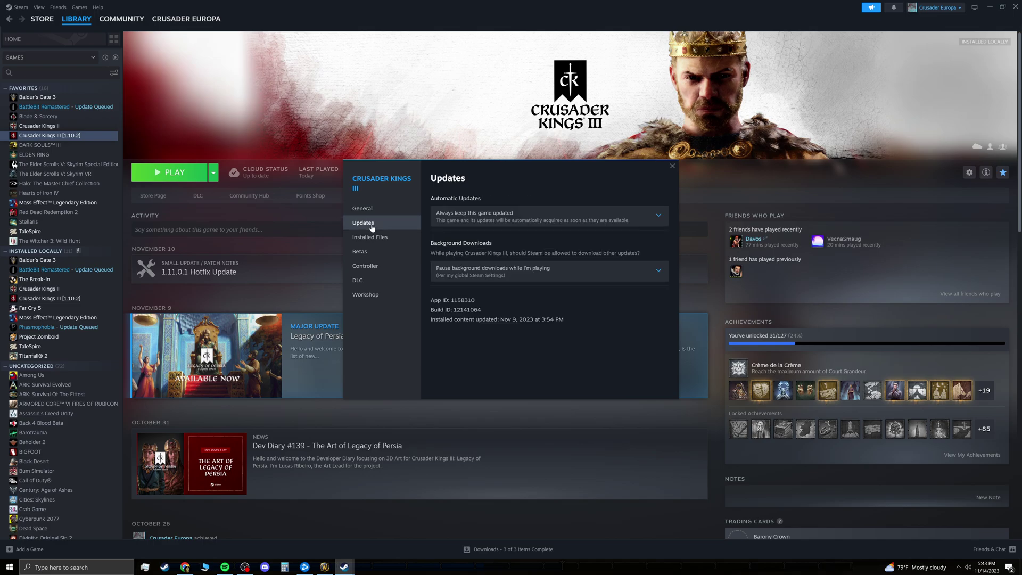
pyautogui.click(372, 252)
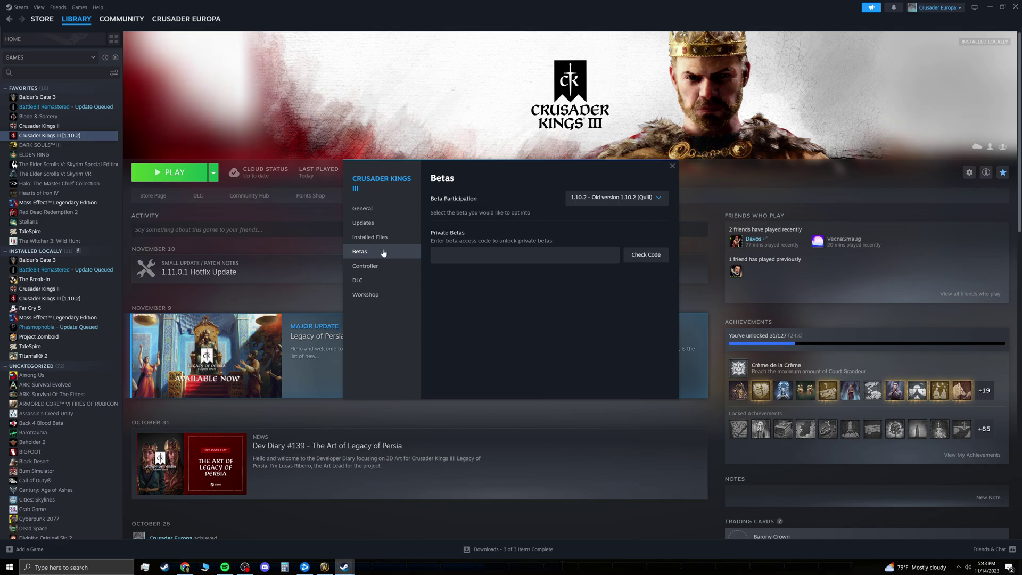
# Step: Open the Beta Participation list to browse versions, repositioning the Properties window
pyautogui.click(654, 199)
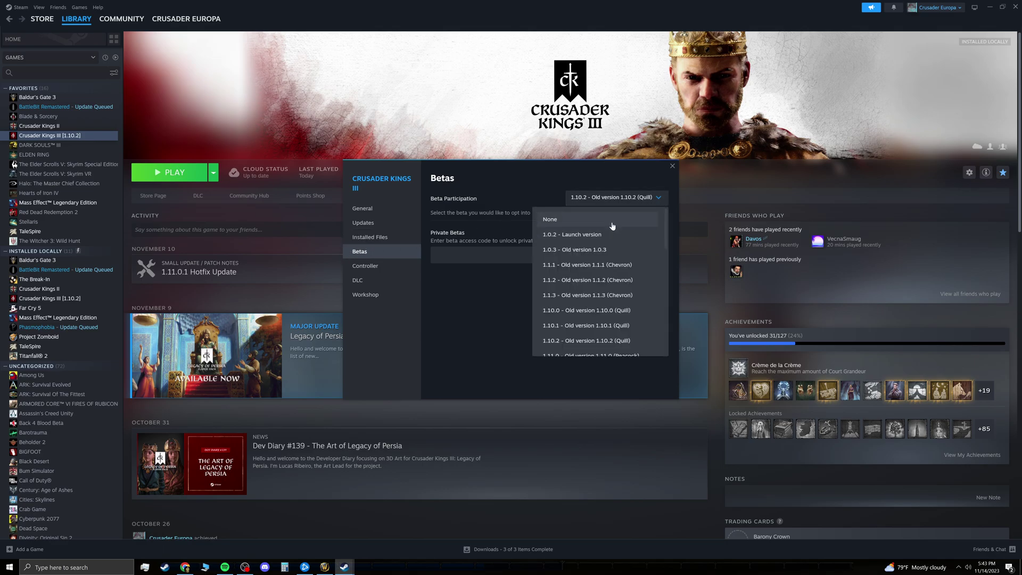
pyautogui.scroll(-5, 595, 287)
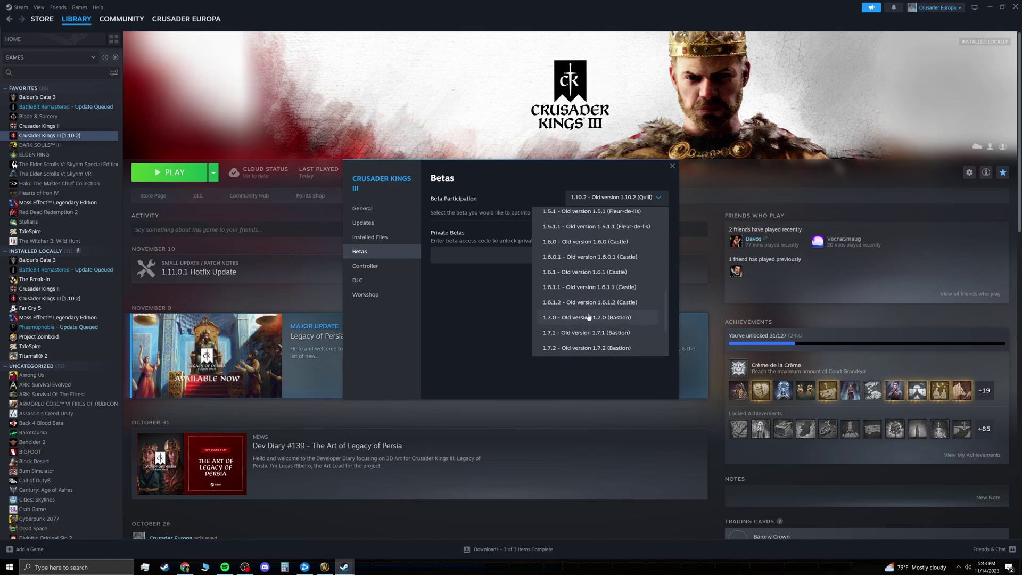
pyautogui.scroll(3, 583, 282)
pyautogui.scroll(5, 583, 279)
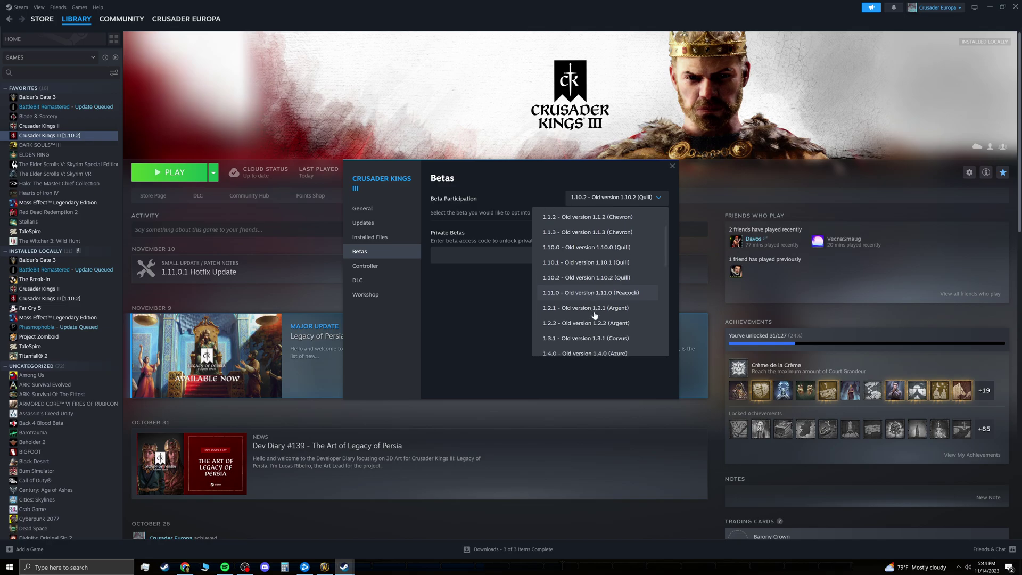
pyautogui.scroll(-3, 584, 277)
pyautogui.scroll(1, 583, 276)
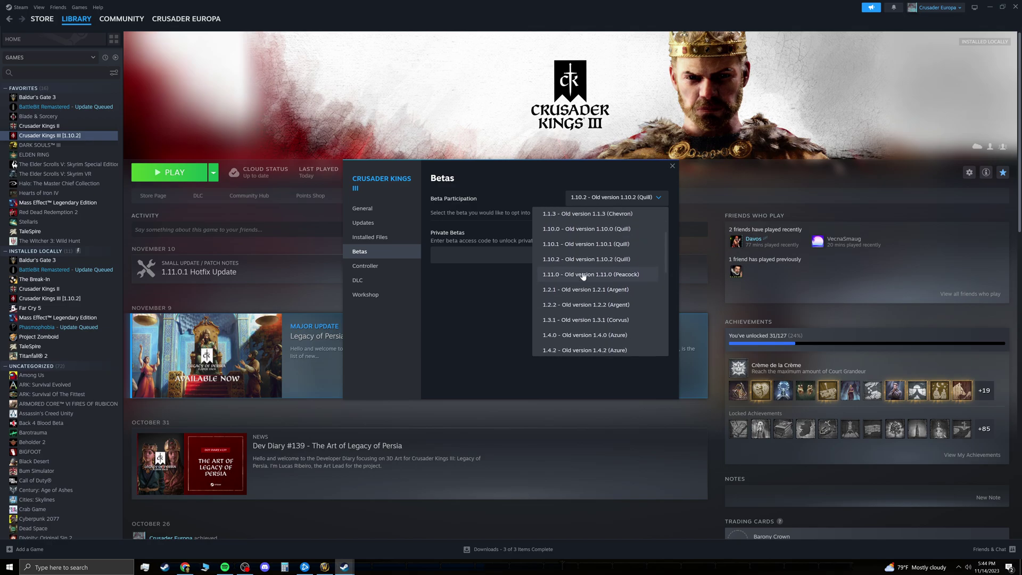
pyautogui.scroll(-5, 421, 438)
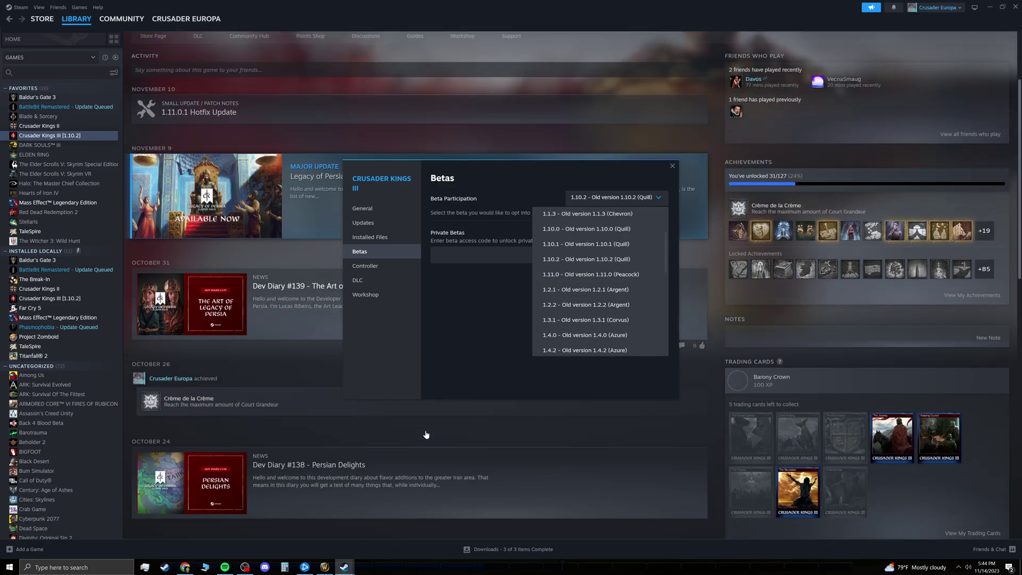
pyautogui.scroll(-2, 426, 435)
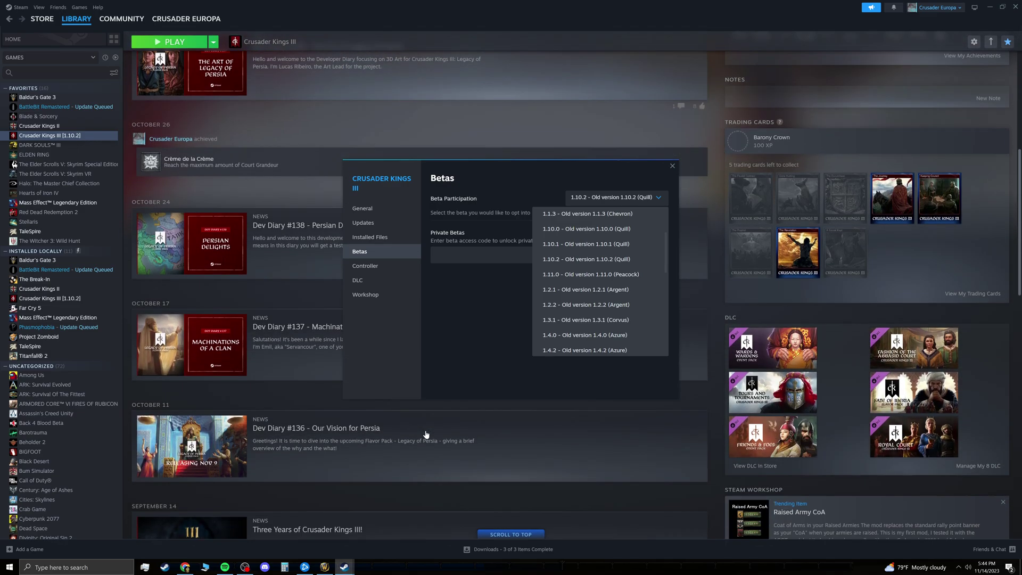
pyautogui.scroll(-2, 426, 435)
pyautogui.scroll(6, 425, 434)
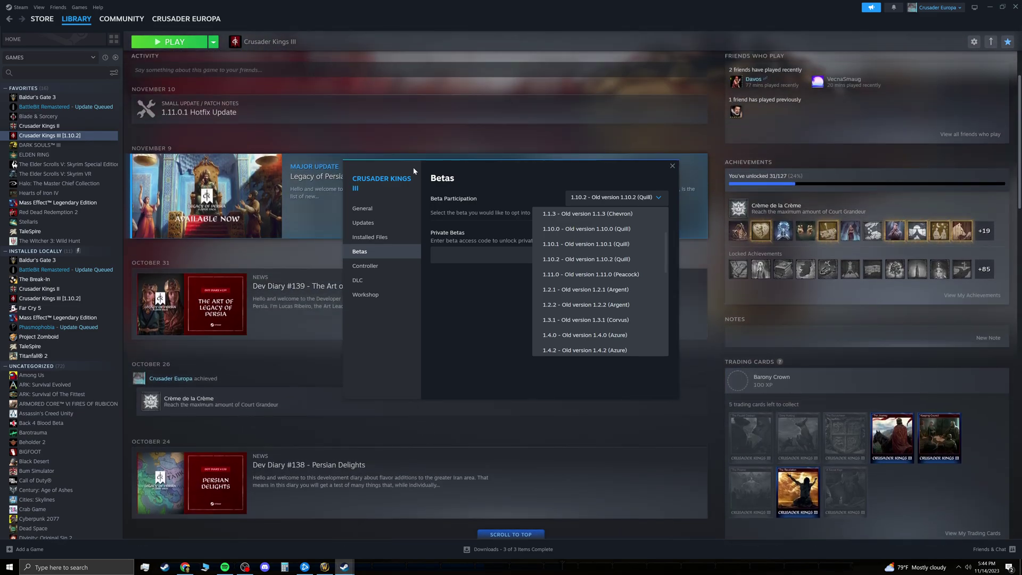
pyautogui.moveTo(414, 170); pyautogui.dragTo(436, 252)
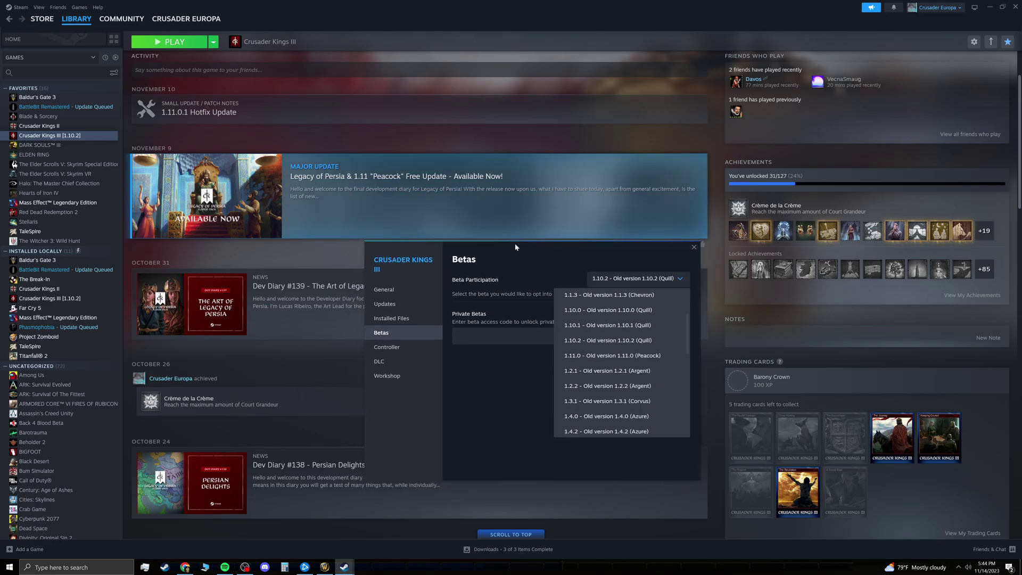
pyautogui.moveTo(513, 250); pyautogui.dragTo(498, 241)
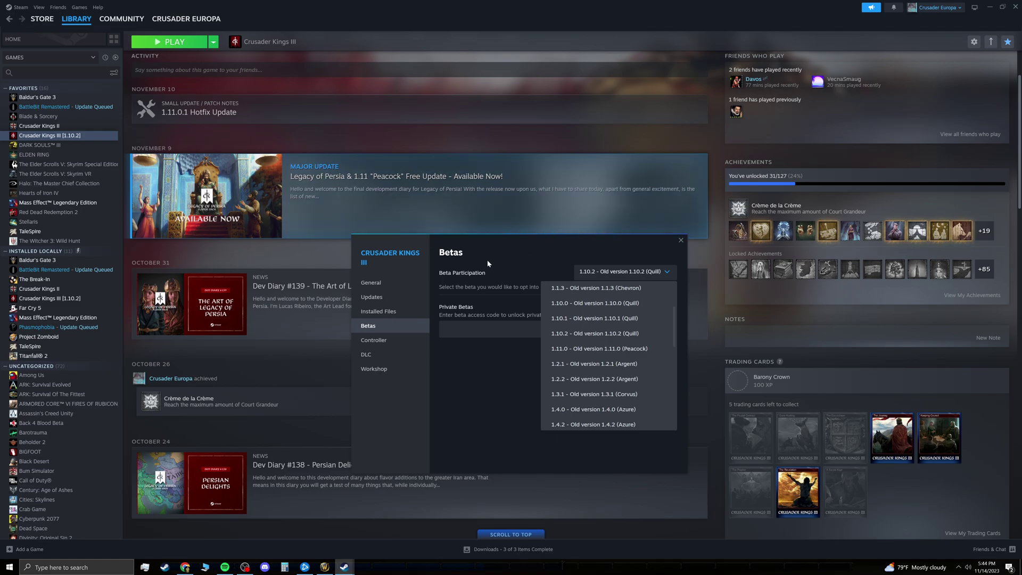
pyautogui.moveTo(479, 249); pyautogui.dragTo(475, 222)
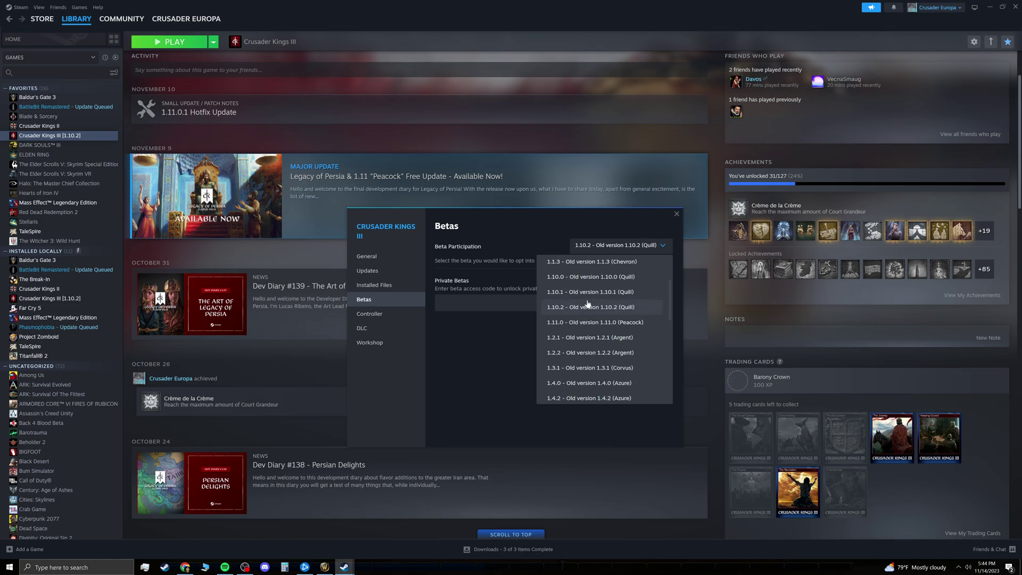
# Step: Select '1.10.2 - Old version 1.10.2 (Quill)' and close the Properties window
pyautogui.click(592, 309)
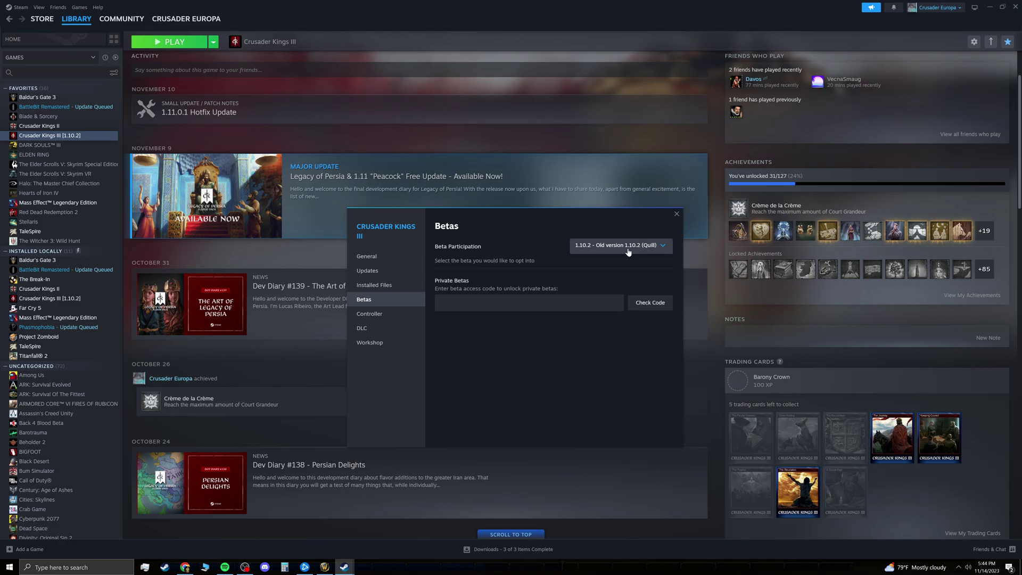
pyautogui.scroll(2, 224, 92)
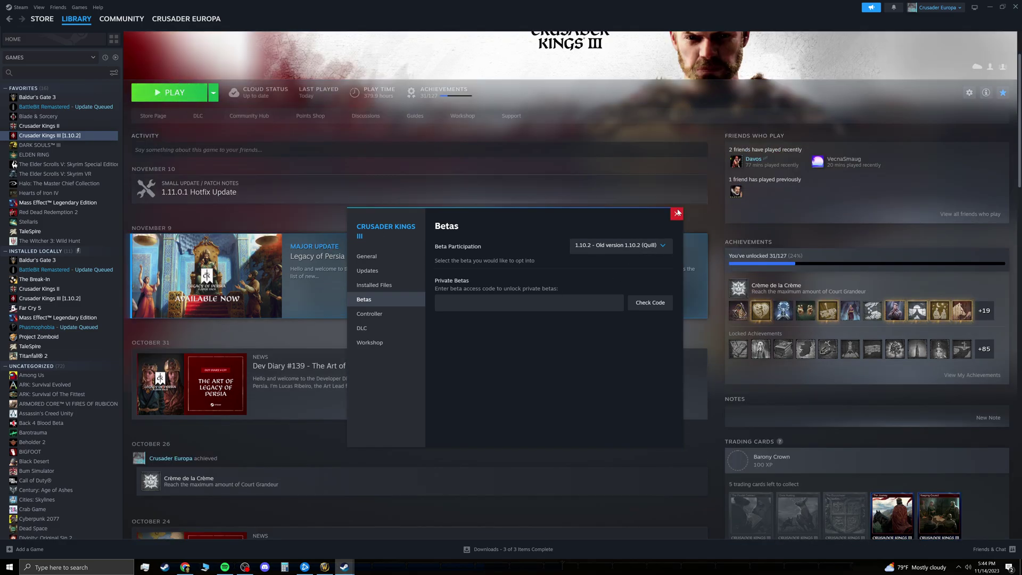
pyautogui.click(676, 214)
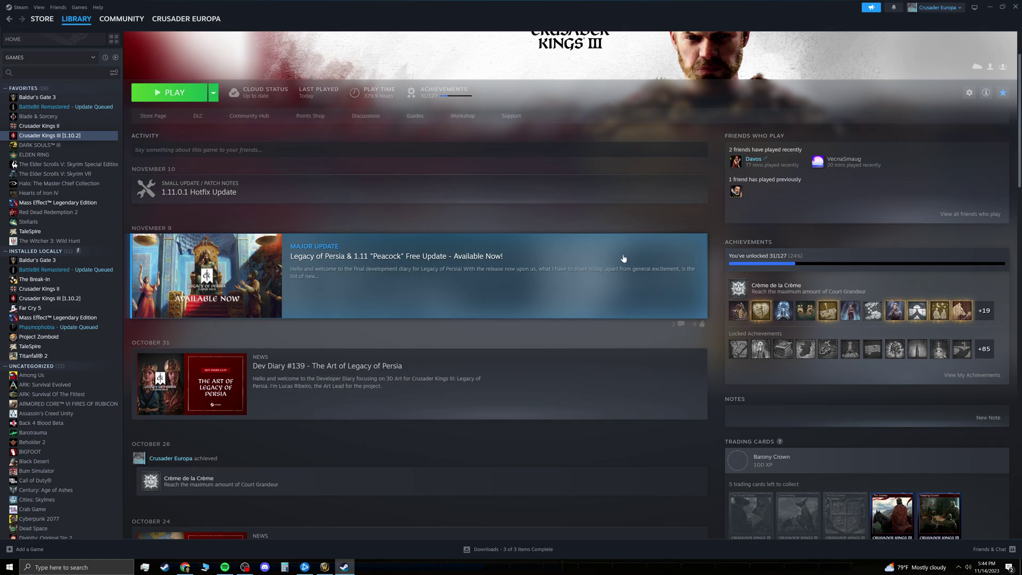